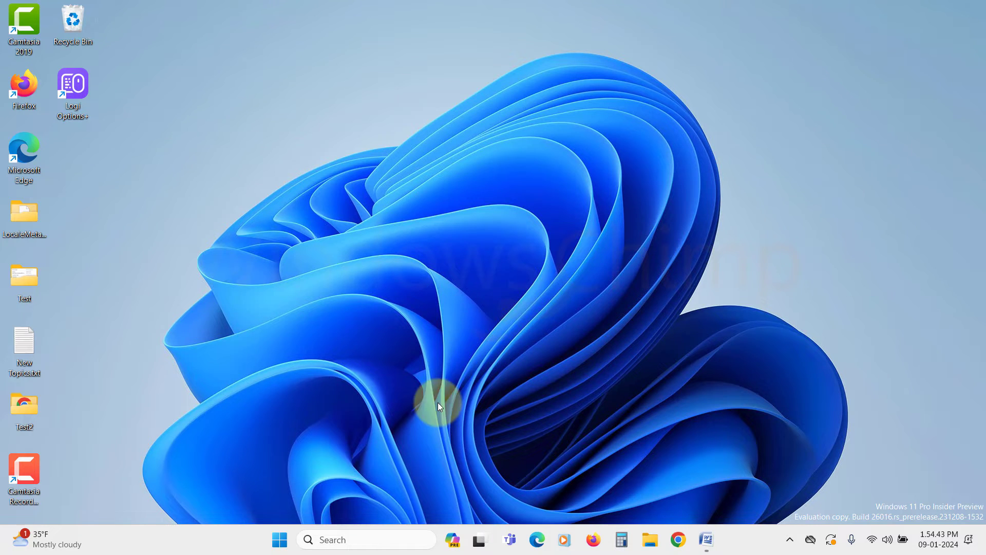
# Open Task Manager and sort the running processes by power usage.
pyautogui.rightClick(279, 539)
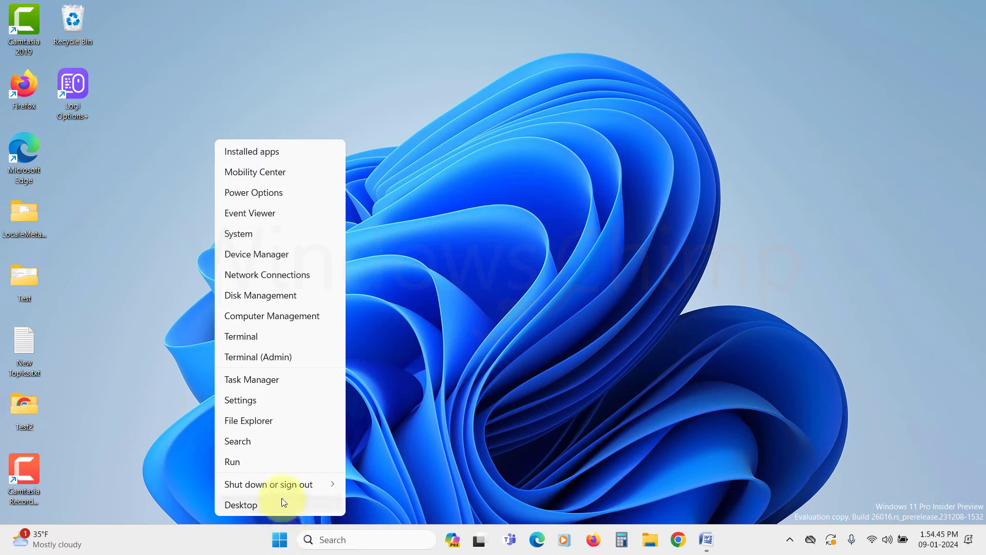
pyautogui.click(265, 381)
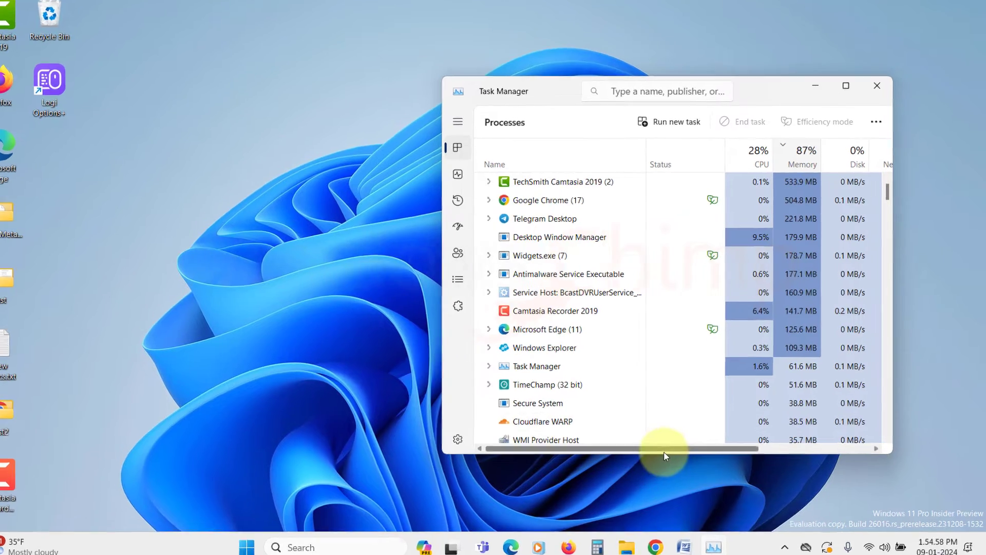
pyautogui.moveTo(666, 441); pyautogui.dragTo(775, 442)
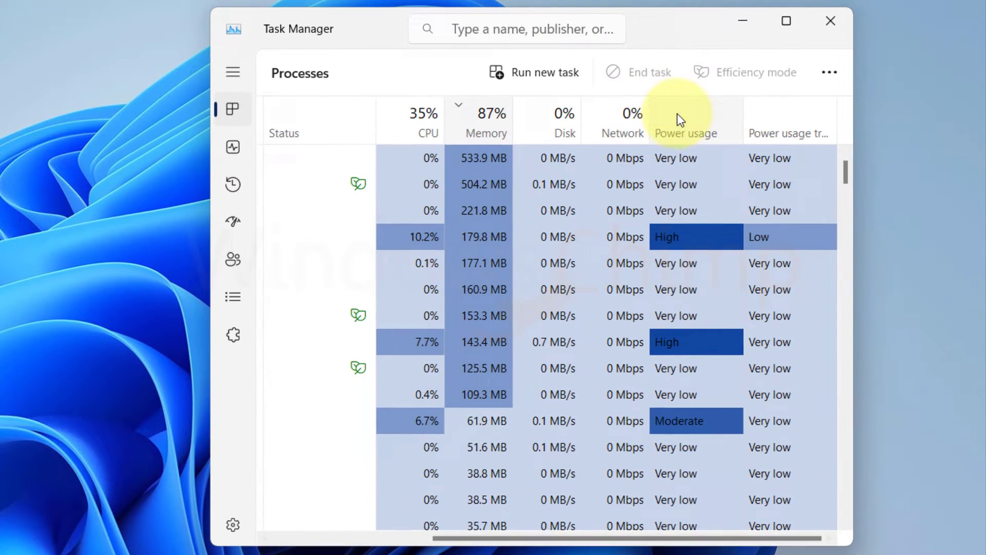
pyautogui.click(677, 115)
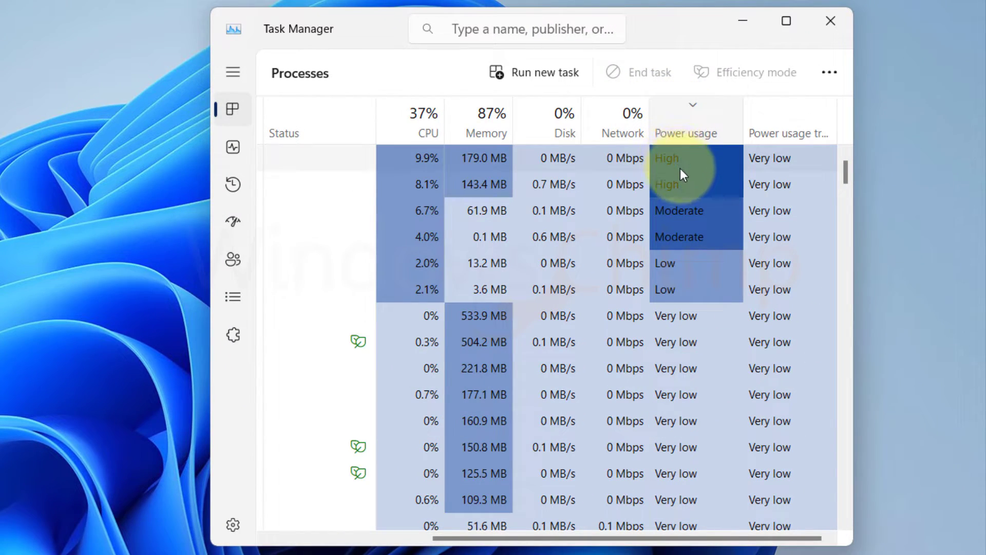
pyautogui.moveTo(669, 538); pyautogui.dragTo(505, 537)
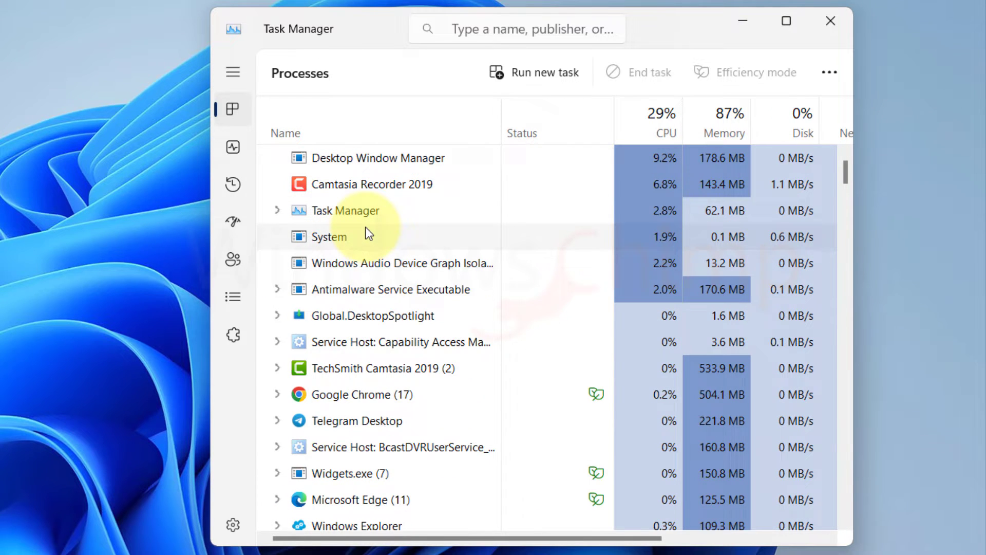
# Inspect the right-click options for Desktop Window Manager and Camtasia Recorder 2019.
pyautogui.rightClick(380, 160)
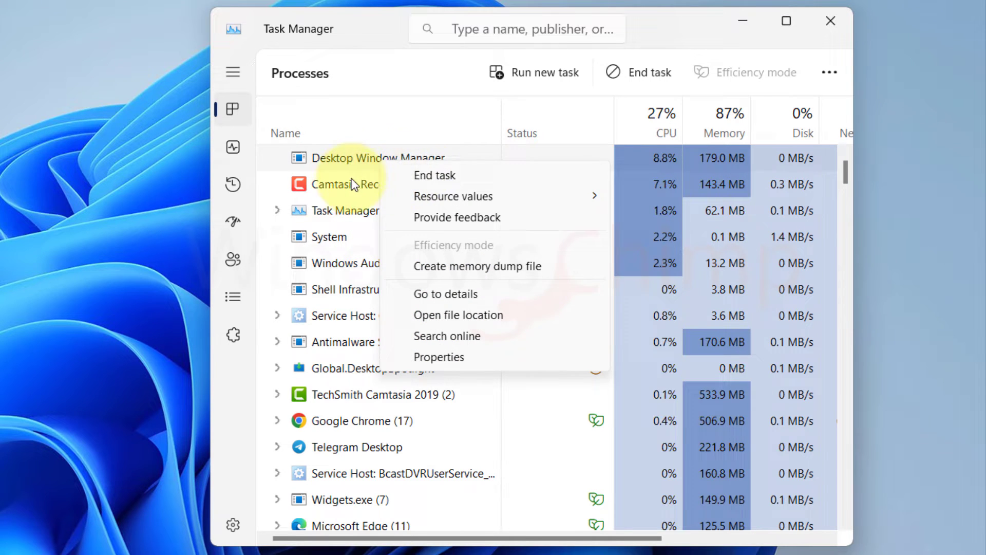
pyautogui.click(331, 186)
pyautogui.rightClick(325, 188)
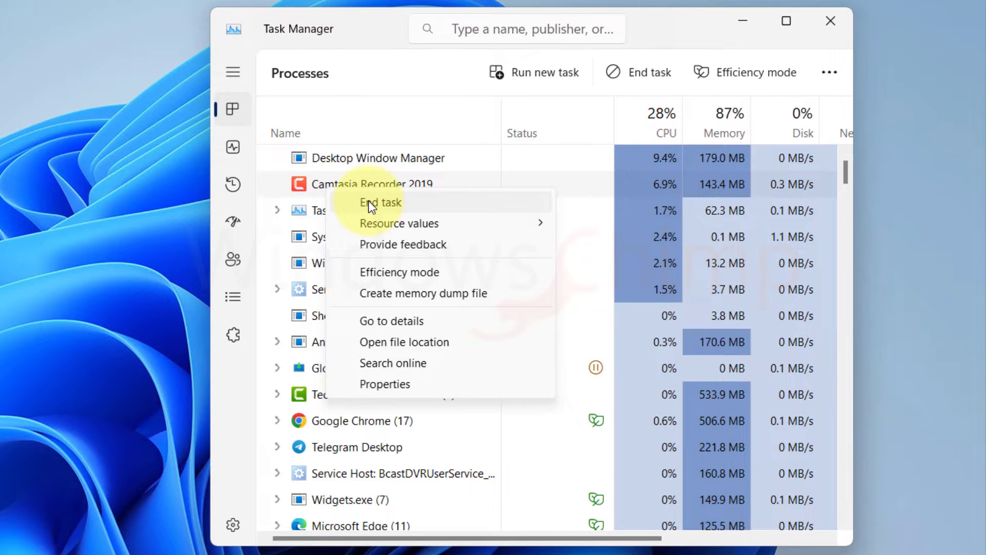
pyautogui.click(311, 215)
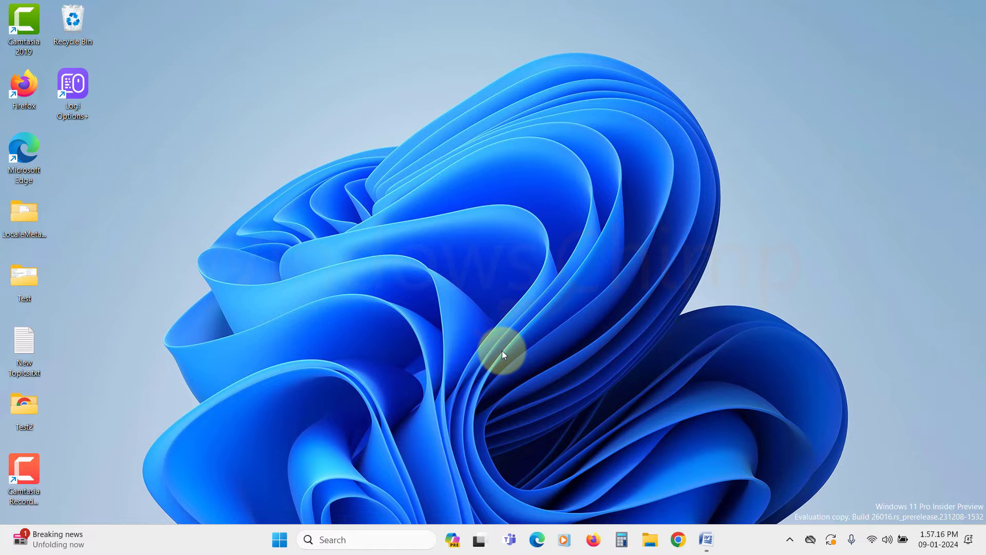
# Open Device Manager and uninstall Microsoft ACPI-Compliant Control Method Battery under Batteries.
pyautogui.click(280, 543)
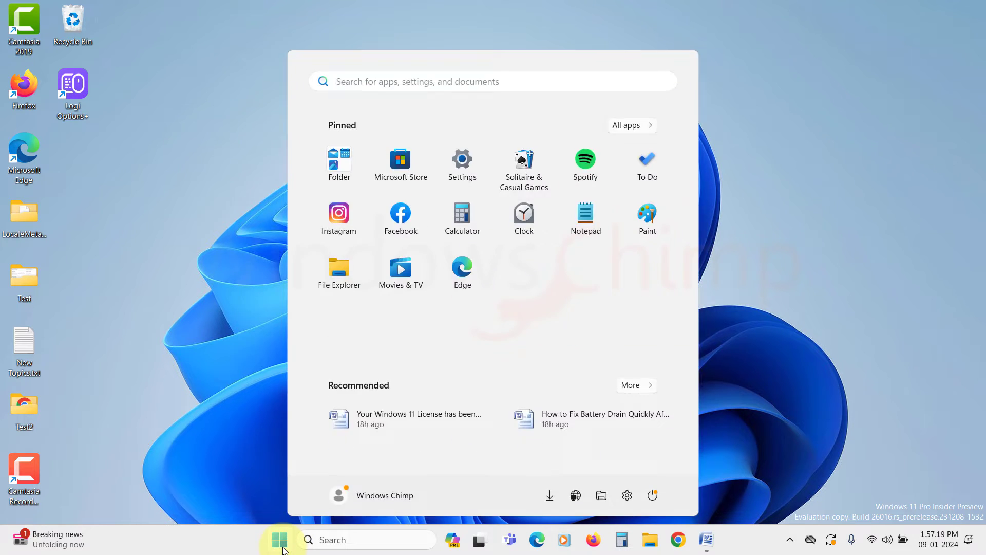
pyautogui.write('device')
pyautogui.click(341, 176)
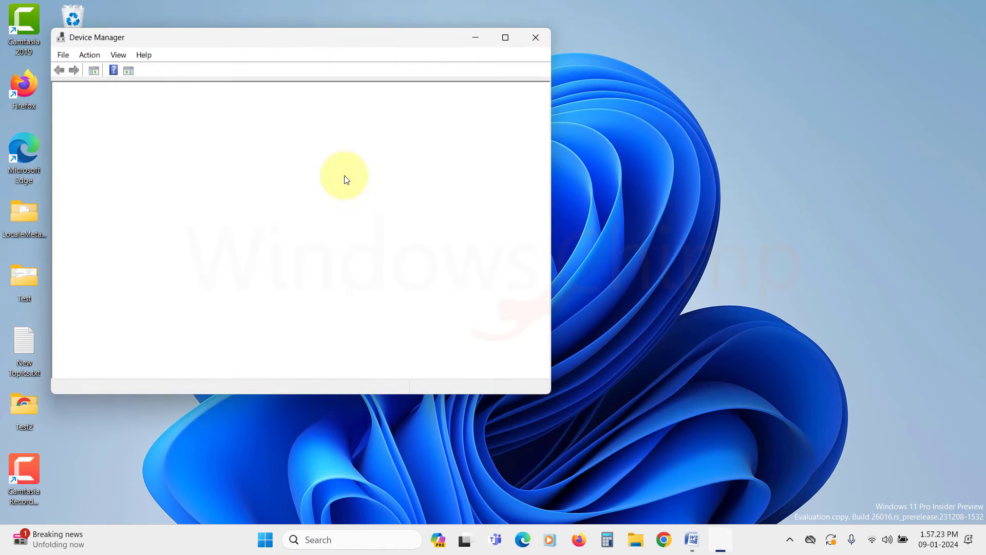
pyautogui.moveTo(282, 30); pyautogui.dragTo(365, 61)
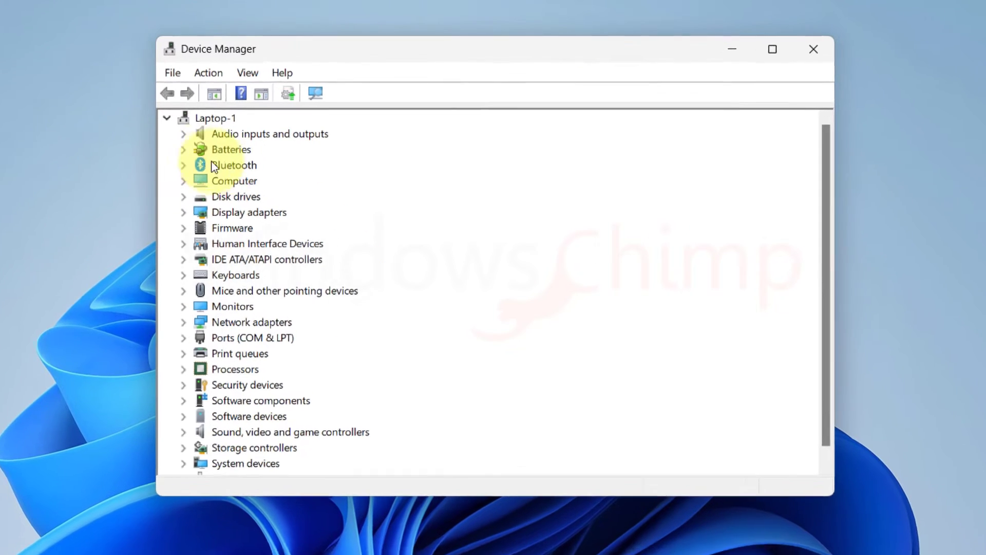
pyautogui.click(183, 149)
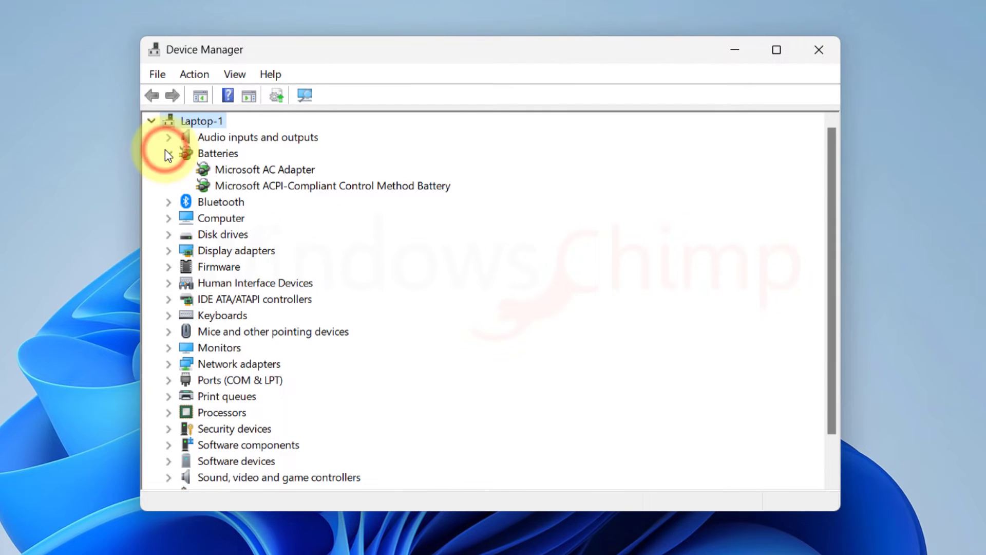
pyautogui.click(266, 181)
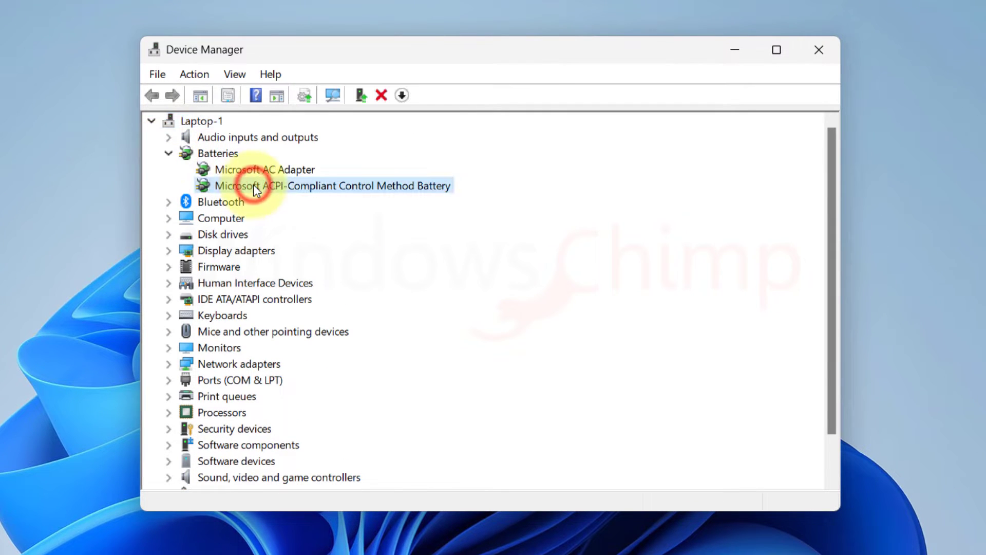
pyautogui.rightClick(285, 188)
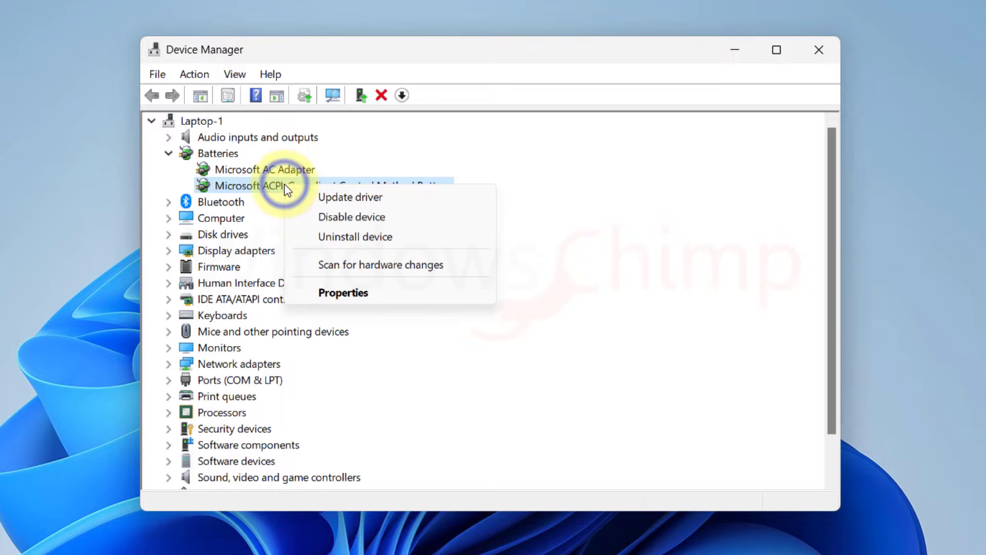
pyautogui.click(339, 238)
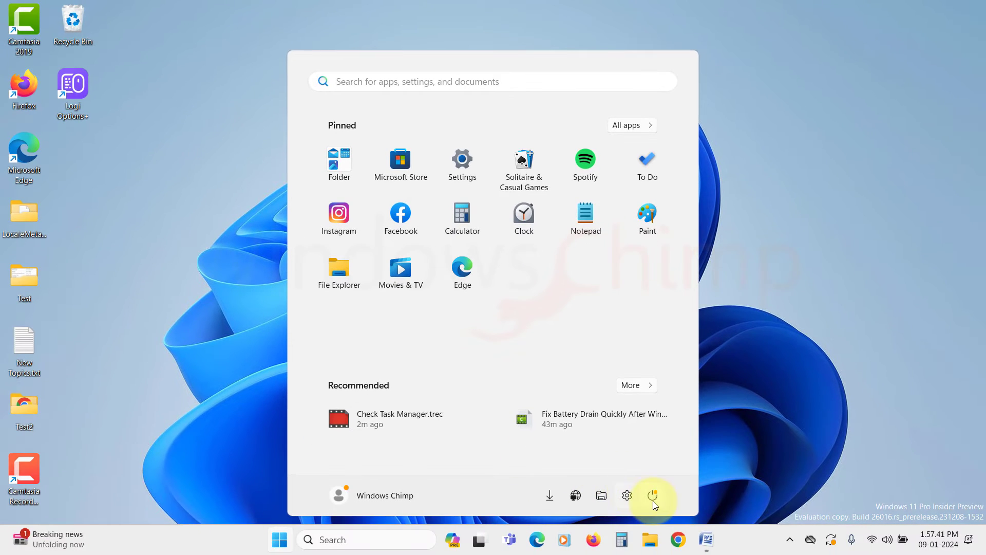
# Restart the computer from the Start menu's Power button.
pyautogui.click(652, 495)
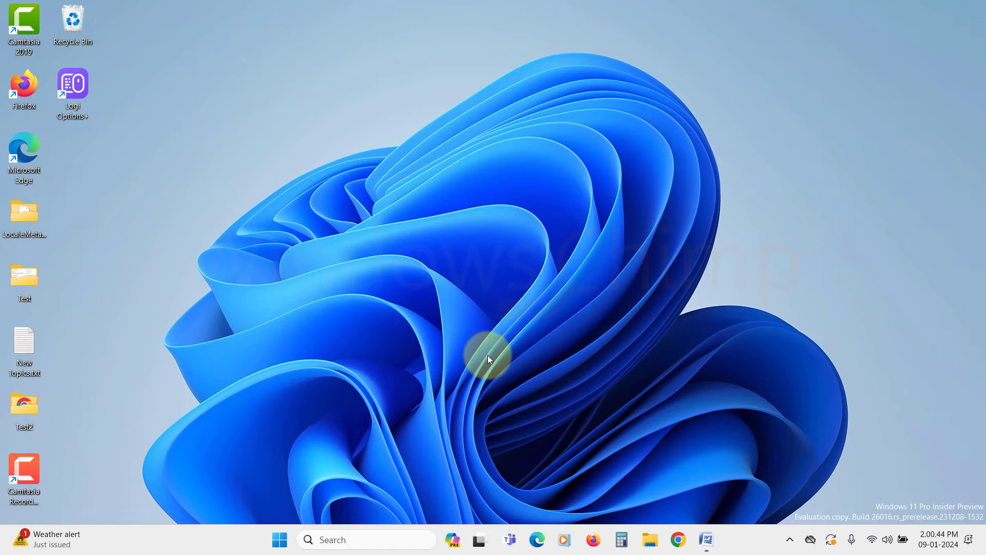
# In msconfig, hide Microsoft services, disable all remaining services and apply the change.
pyautogui.press('super+r')
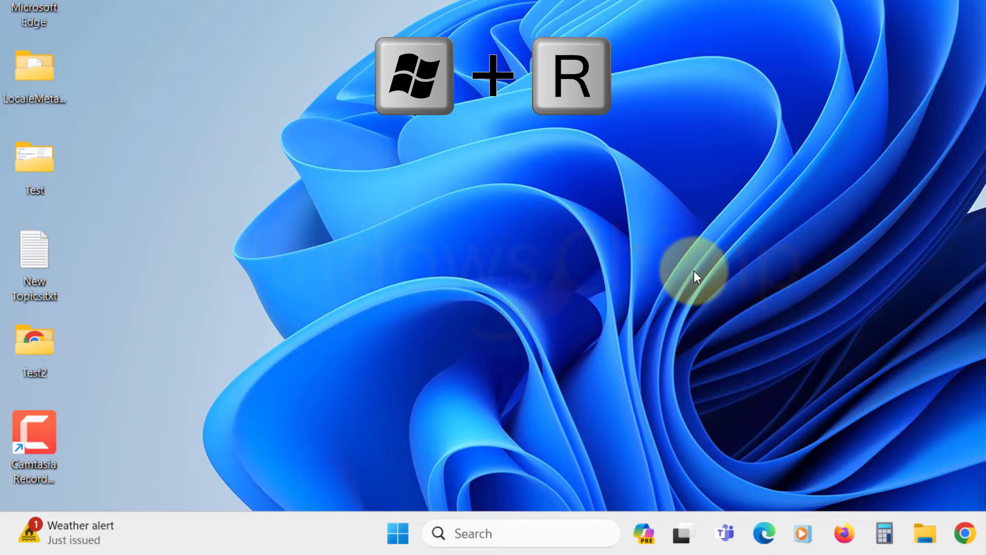
pyautogui.write('mscfig')
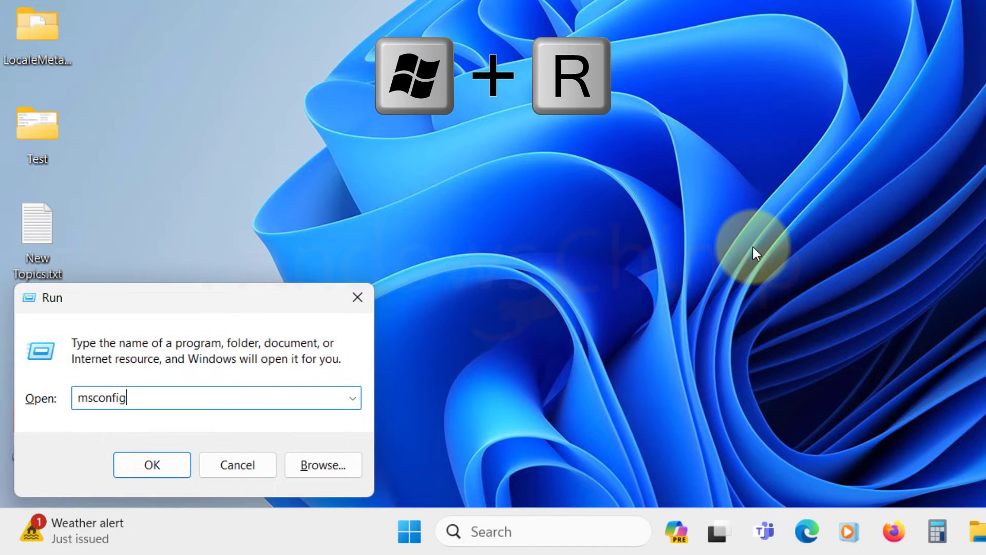
pyautogui.press('Return')
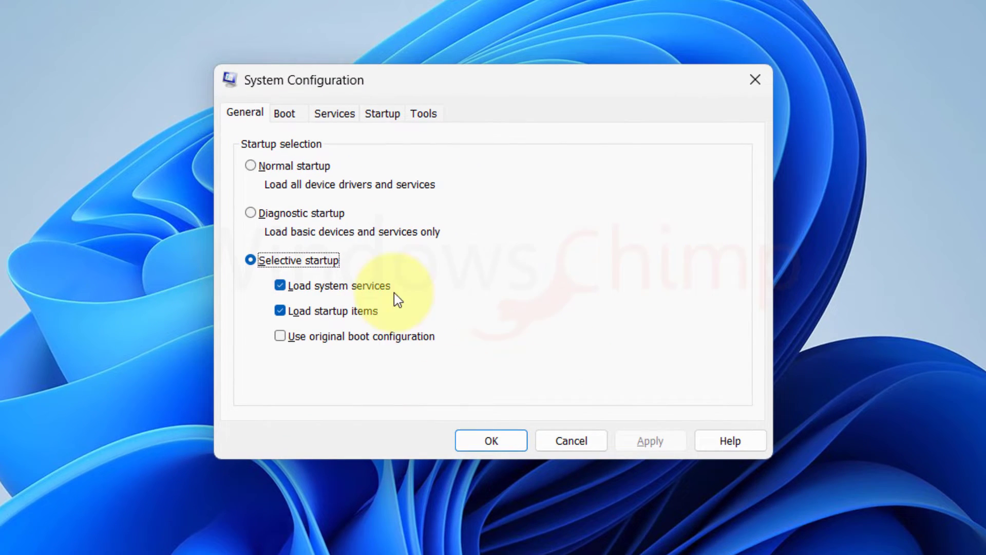
pyautogui.click(349, 116)
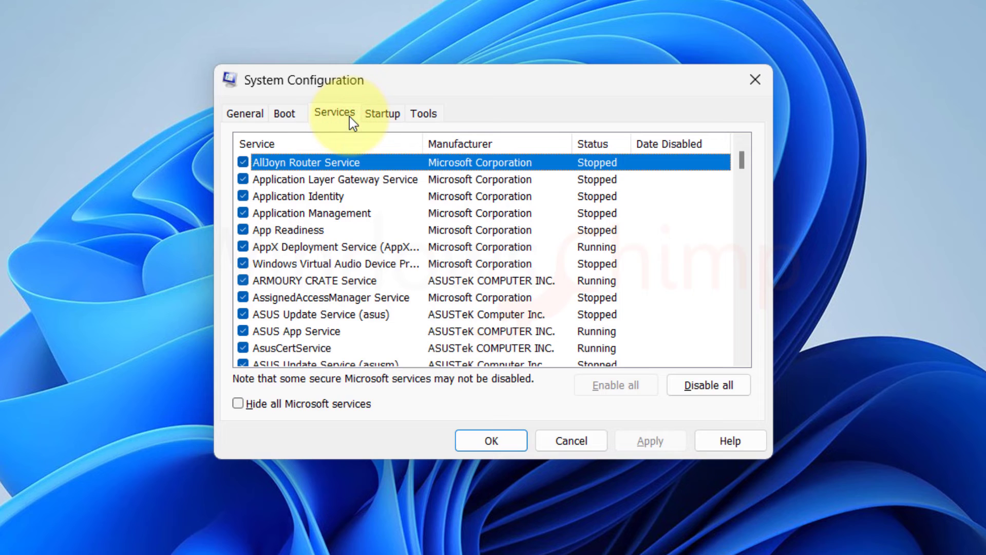
pyautogui.click(304, 408)
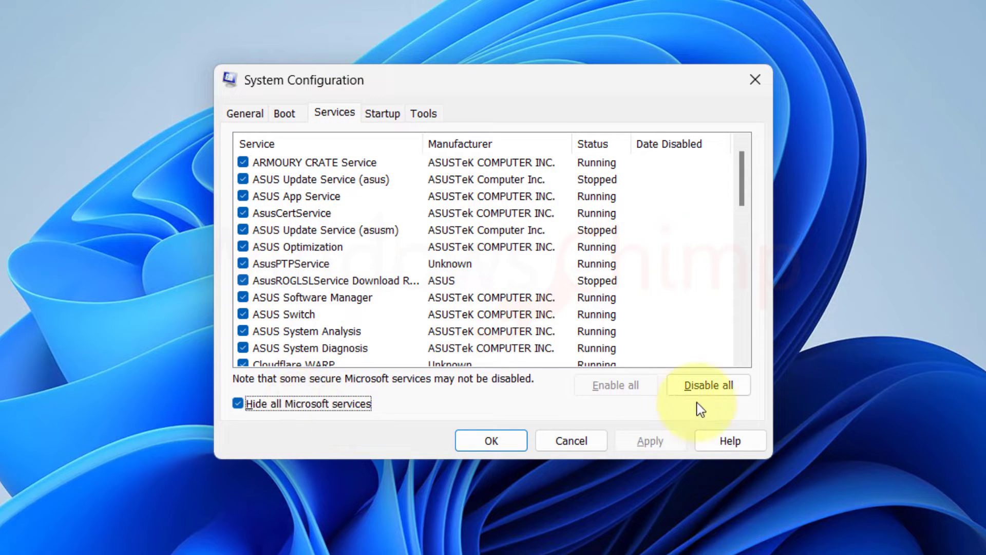
pyautogui.click(716, 388)
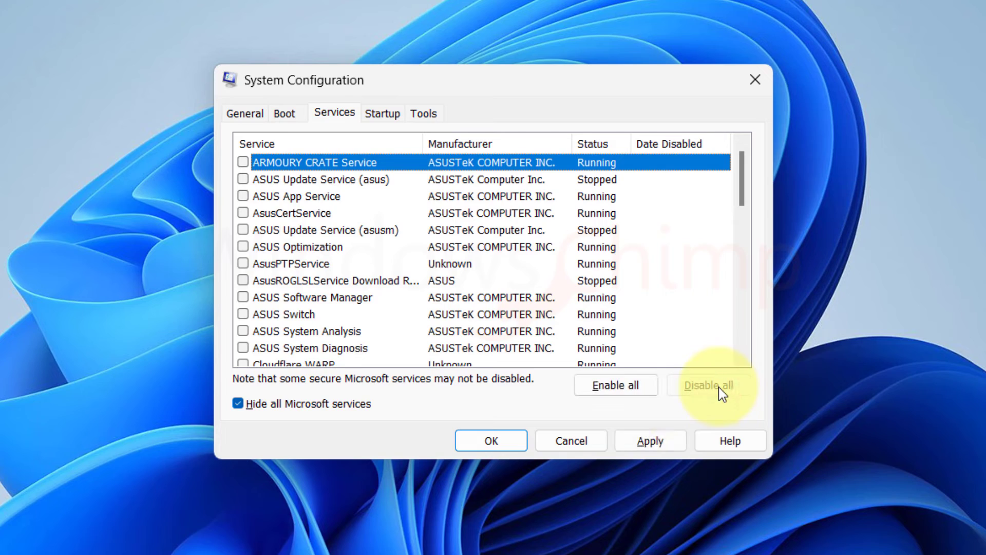
pyautogui.click(650, 441)
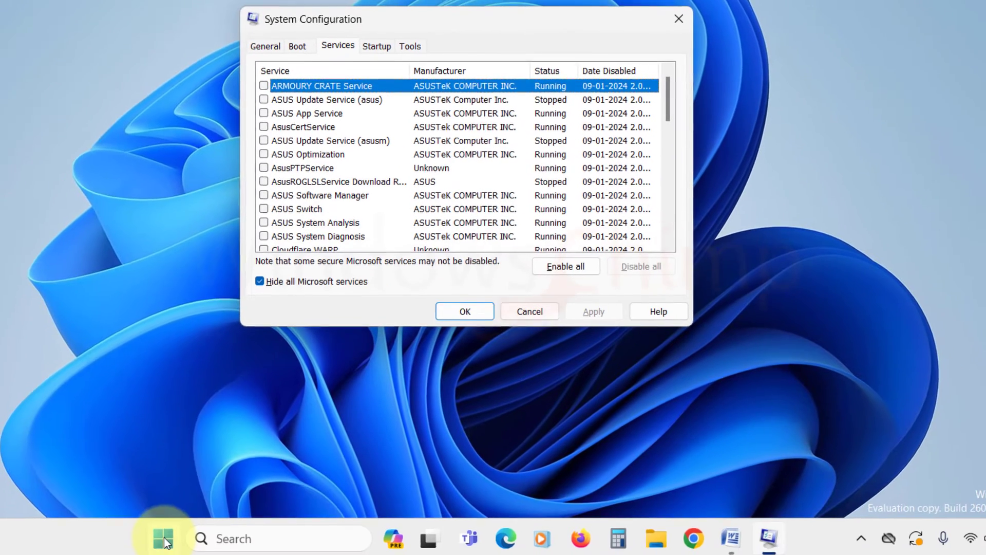
# Open Task Manager's Startup apps list sorted by status.
pyautogui.rightClick(166, 532)
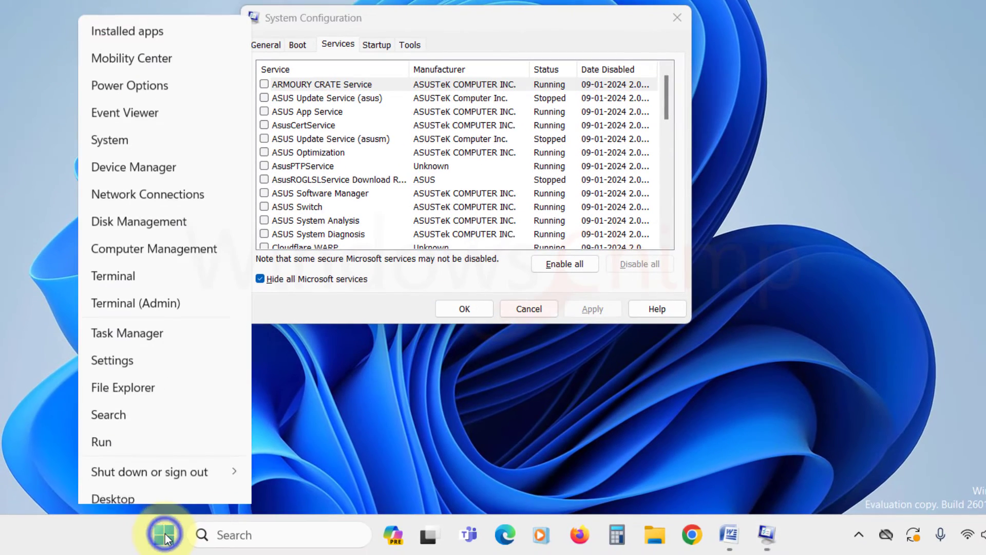
pyautogui.click(173, 325)
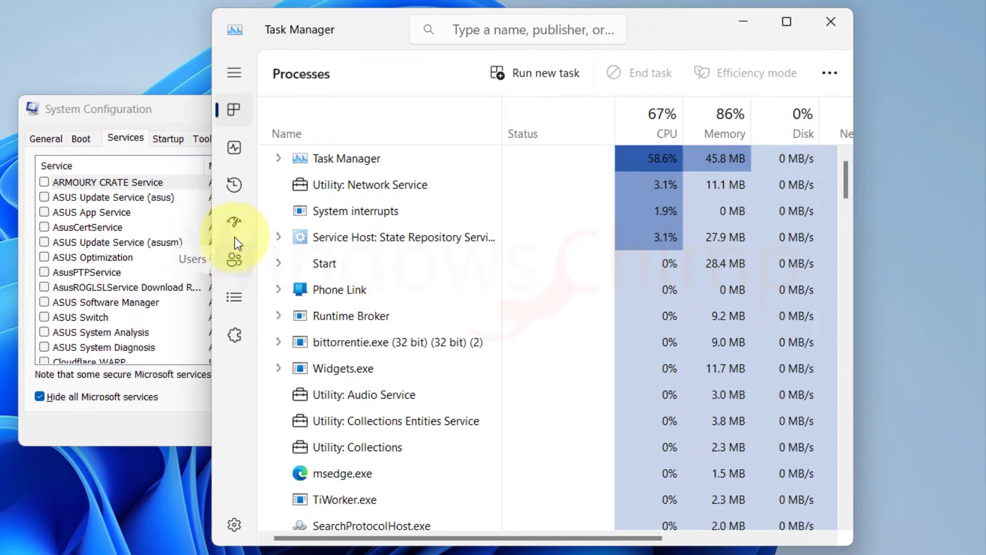
pyautogui.click(289, 194)
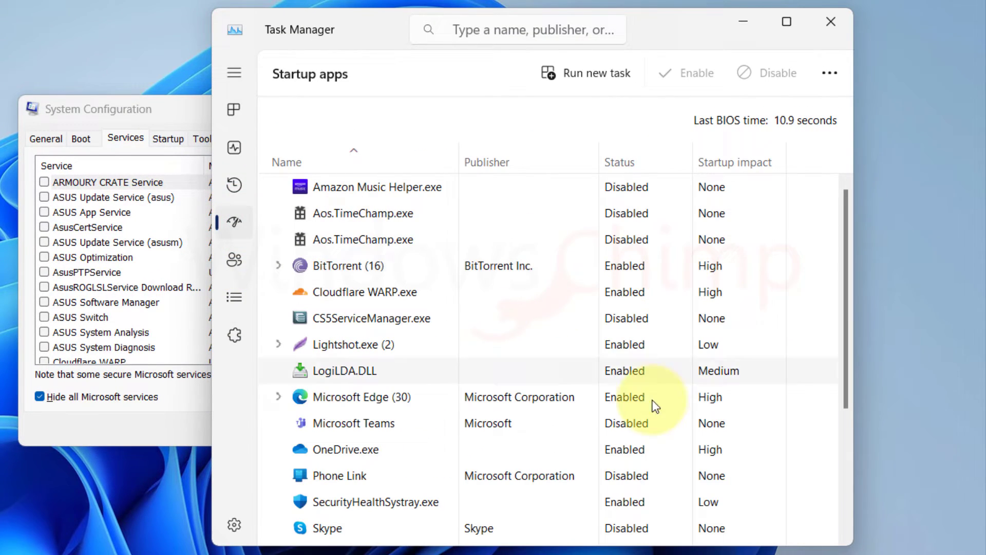
pyautogui.click(620, 163)
# Disable BitTorrent, Cloudflare WARP and Lightshot at startup, then minimize Task Manager.
pyautogui.click(369, 187)
pyautogui.click(771, 73)
pyautogui.click(360, 187)
pyautogui.click(771, 72)
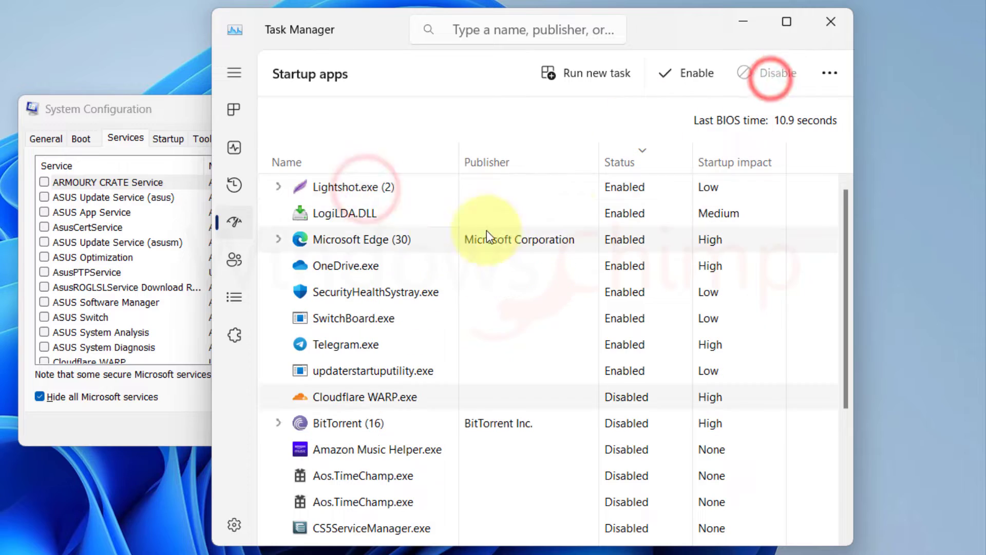
pyautogui.click(319, 188)
pyautogui.click(771, 73)
pyautogui.click(743, 21)
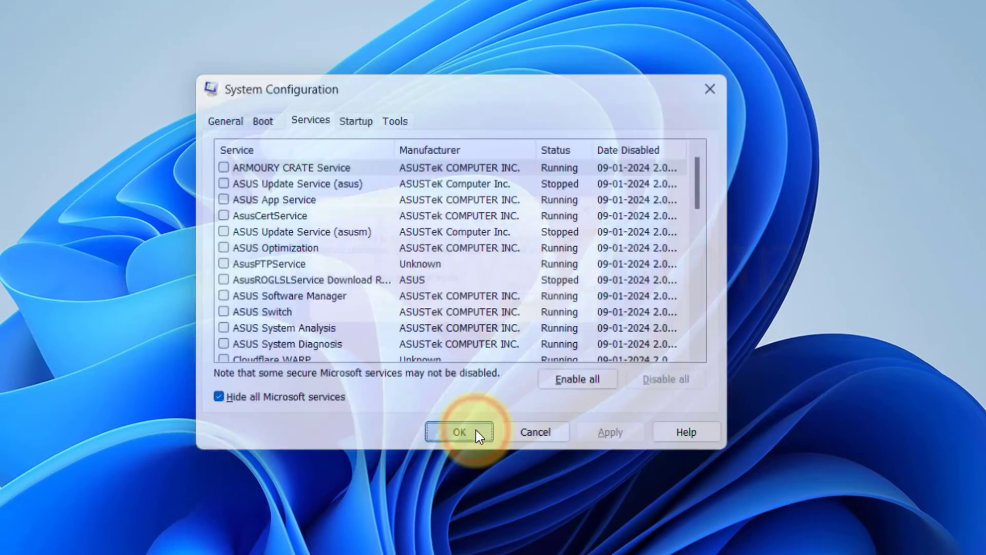
# Confirm the System Configuration changes with OK and restart back to the desktop.
pyautogui.click(476, 432)
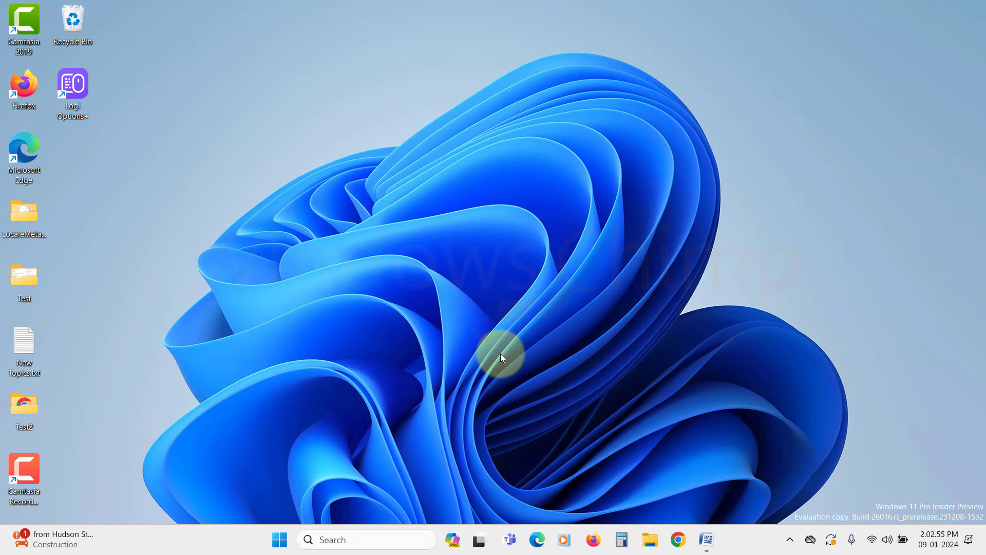
pyautogui.press('super+r')
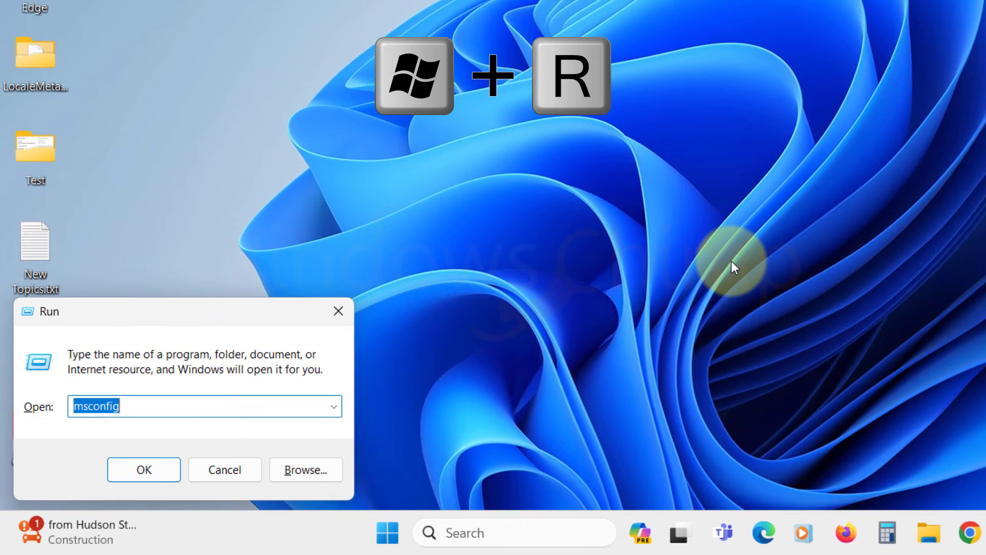
# Run powercfg -restoredefaultschemes to restore the default power plans.
pyautogui.write('powercfg')
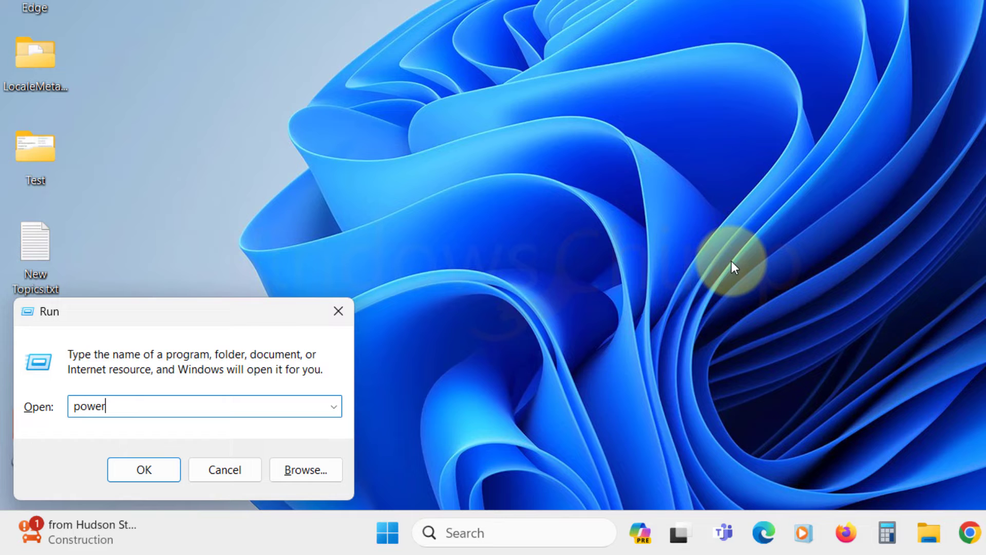
pyautogui.write(' -restoredefaultschemes')
pyautogui.press('Return')
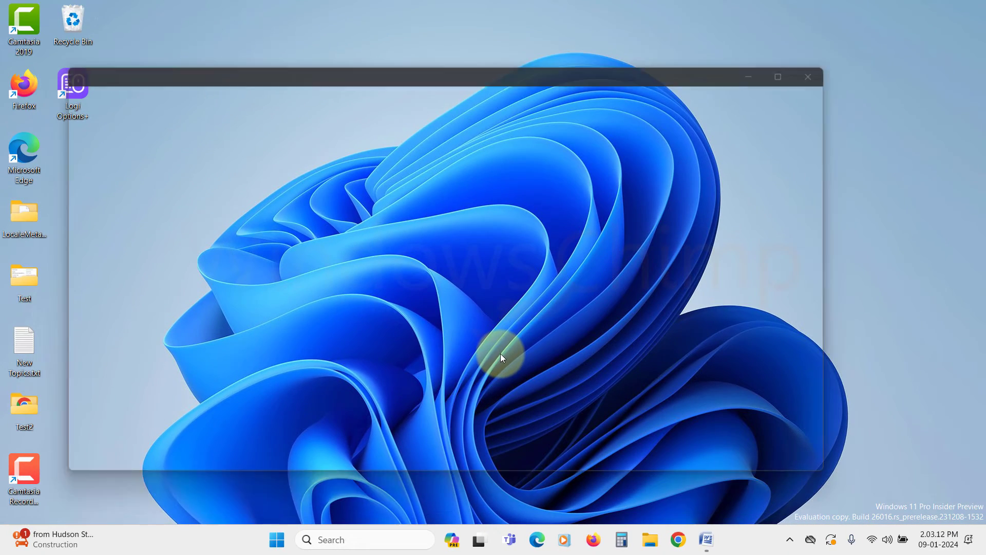
pyautogui.click(326, 536)
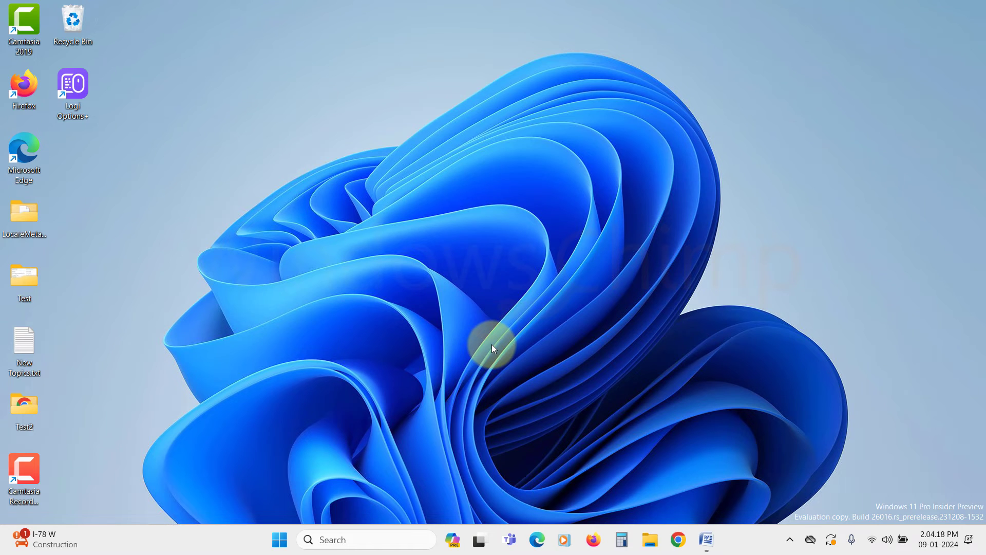
# Launch msdt.exe /id PowerDiagnostic and start the Power troubleshooter scan.
pyautogui.press('super+r')
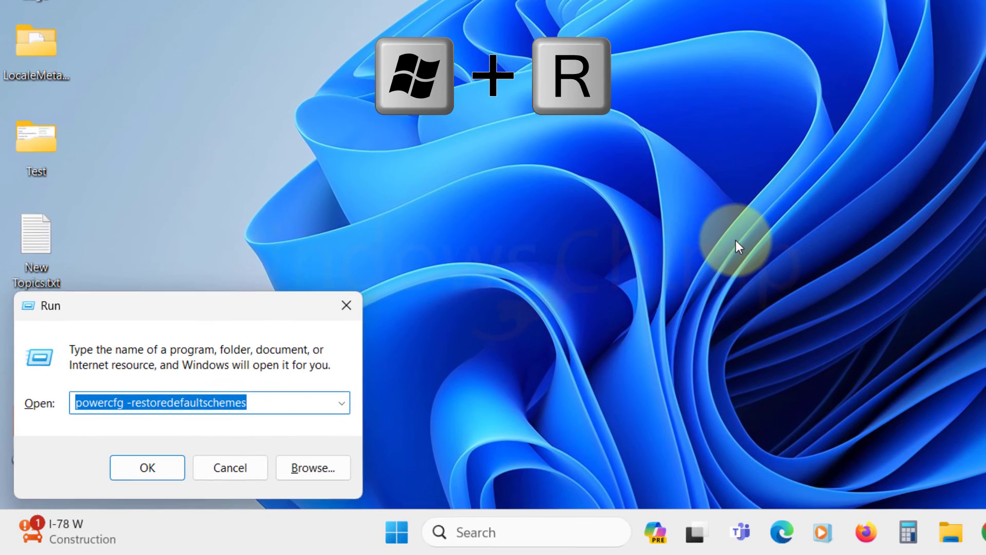
pyautogui.write('msdt.exe')
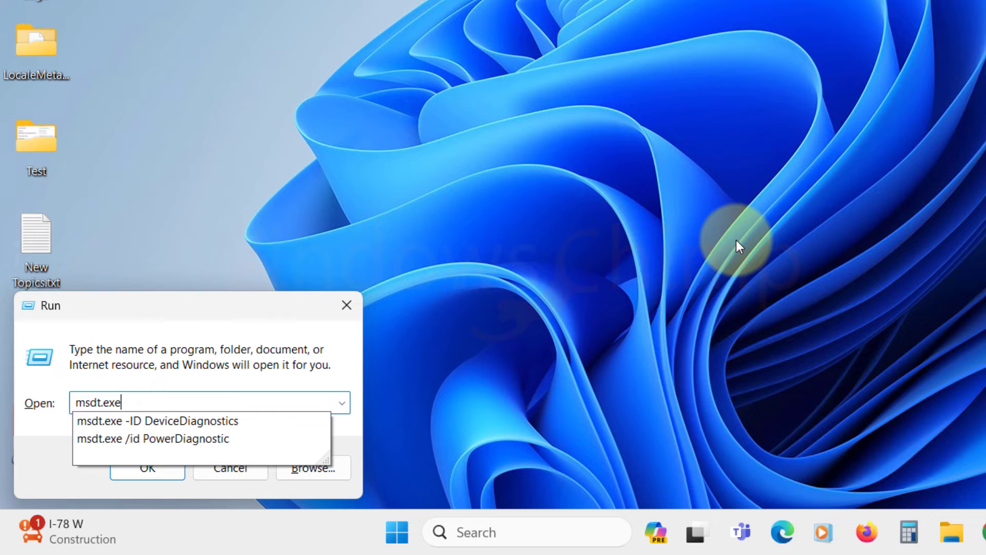
pyautogui.write(' /id PowerD')
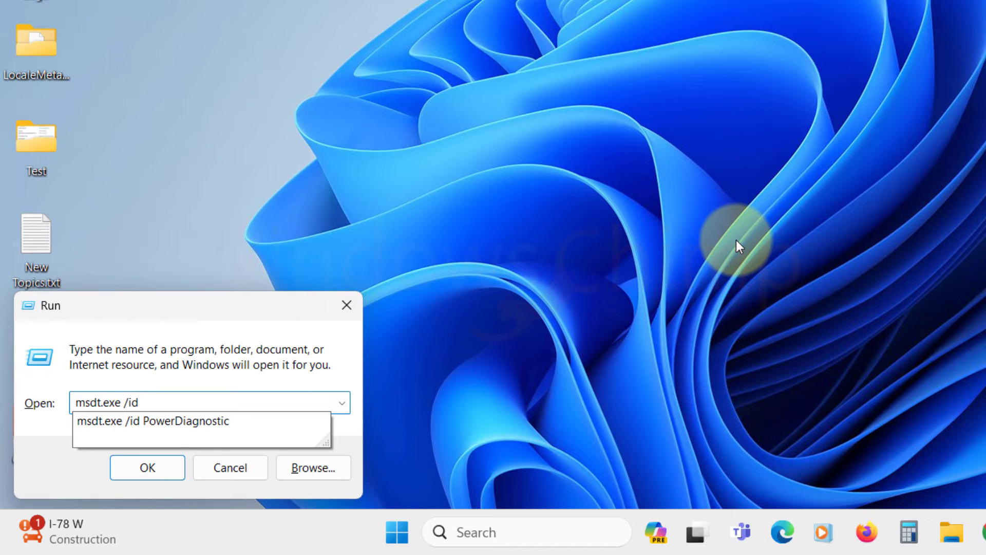
pyautogui.write('iagnostic')
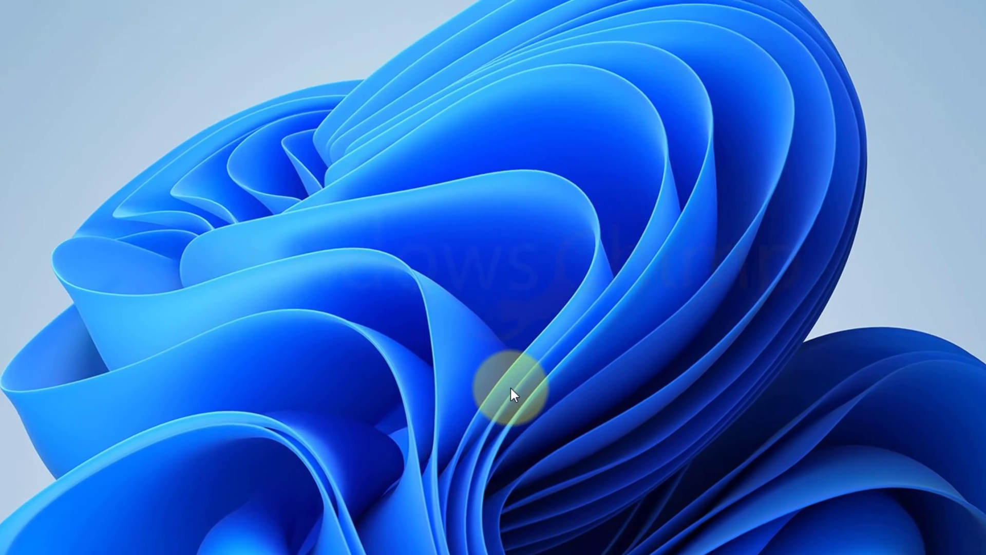
pyautogui.press('Return')
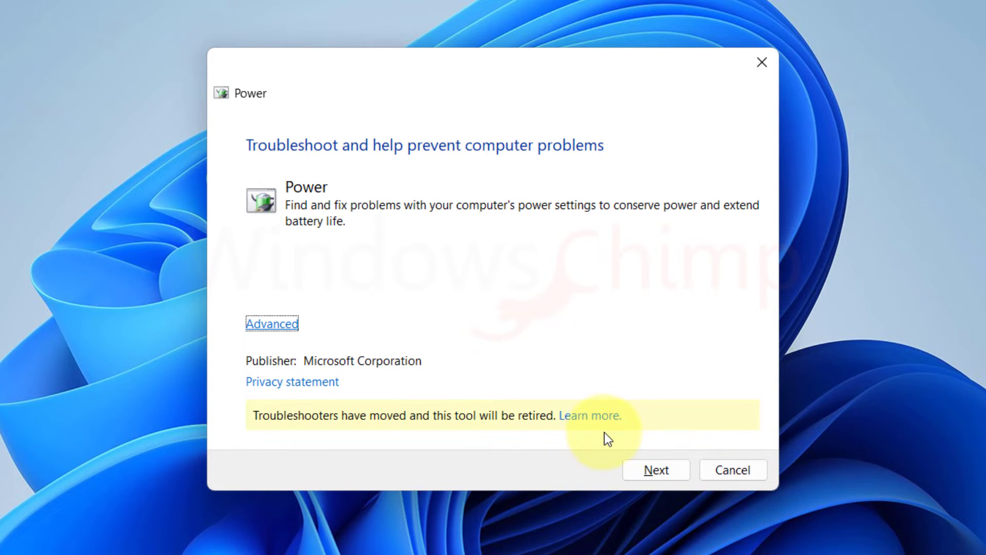
pyautogui.click(660, 470)
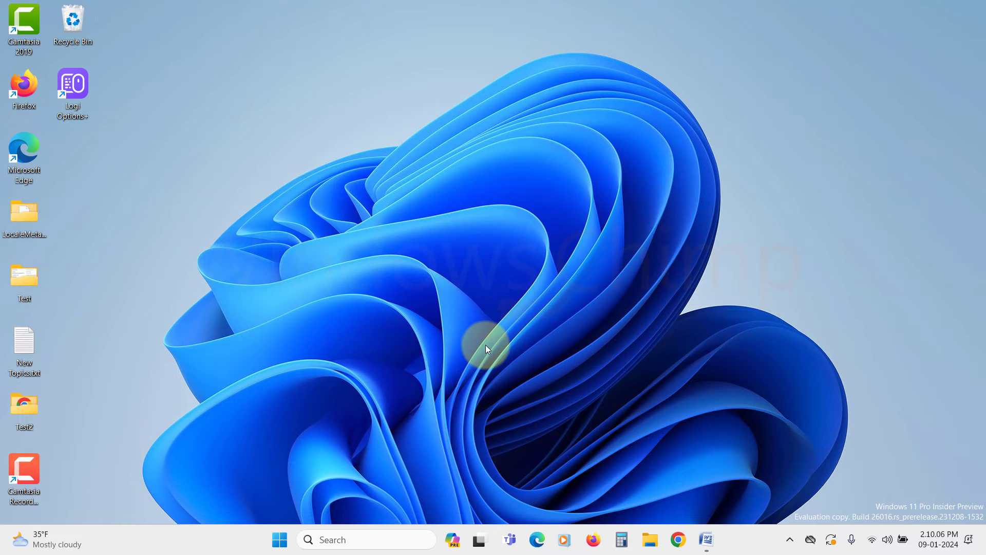
# Open an administrator Command Prompt and enter powercfg /batteryreport /output "C:\users\batteryreport.htm".
pyautogui.click(285, 543)
pyautogui.write('cmd')
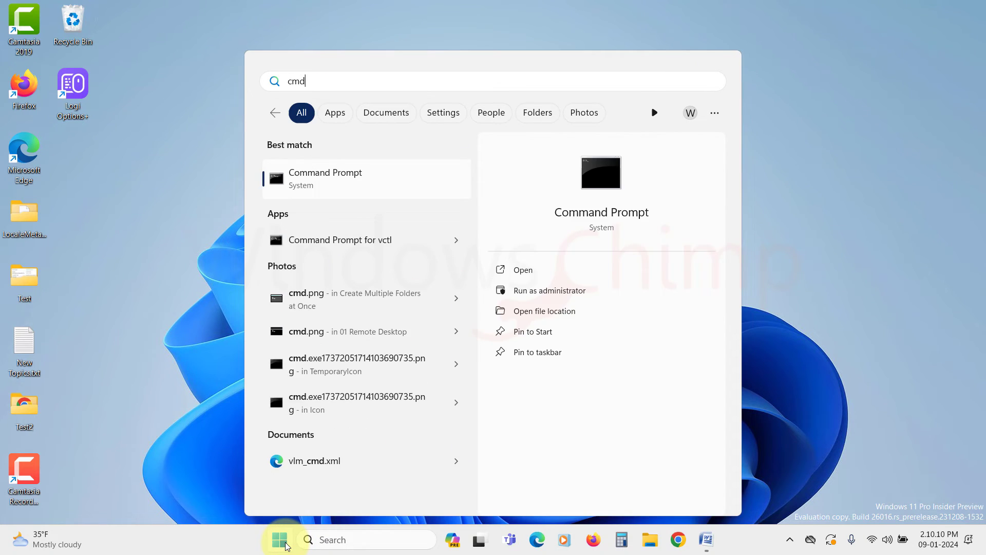
pyautogui.rightClick(351, 186)
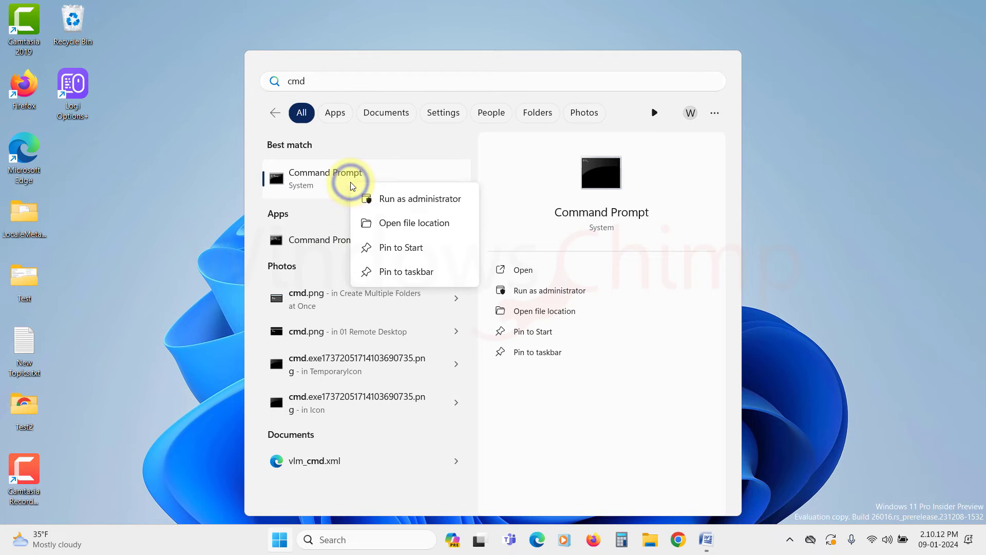
pyautogui.click(373, 198)
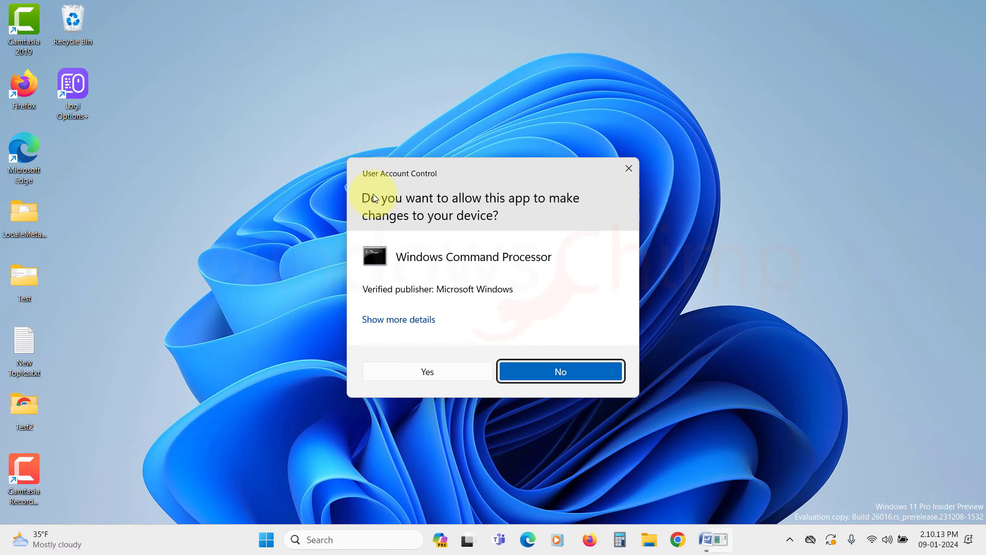
pyautogui.click(429, 372)
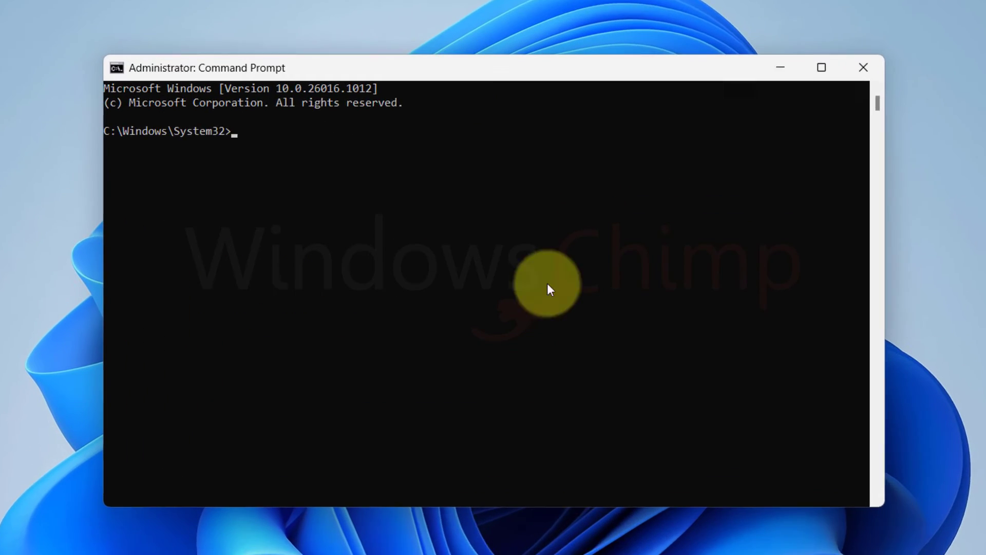
pyautogui.write('power')
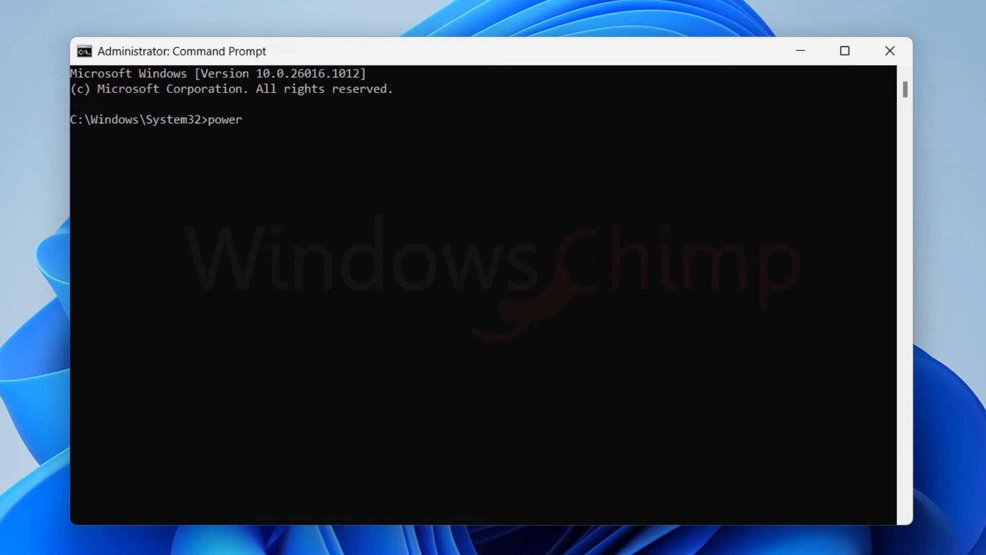
pyautogui.write('cfg /battery')
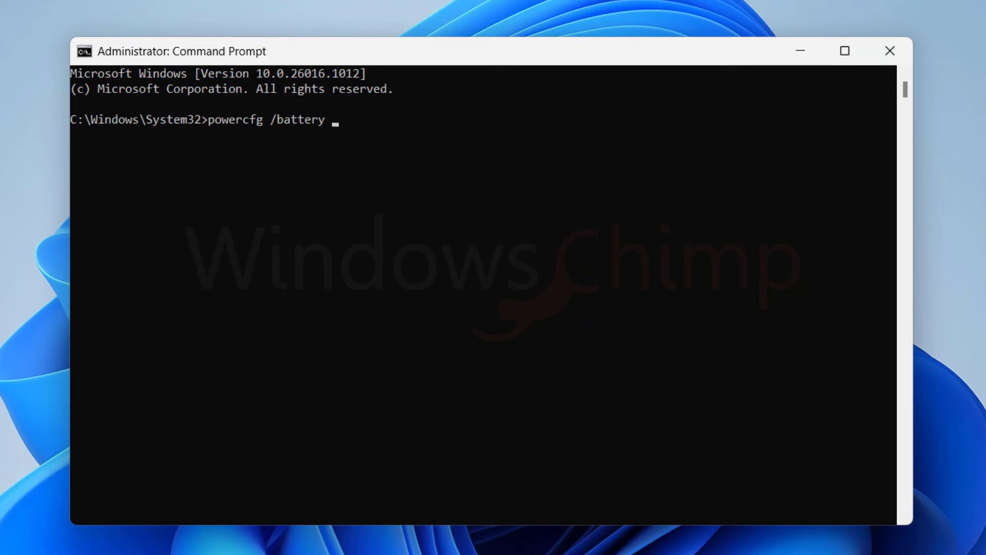
pyautogui.write('report /outp')
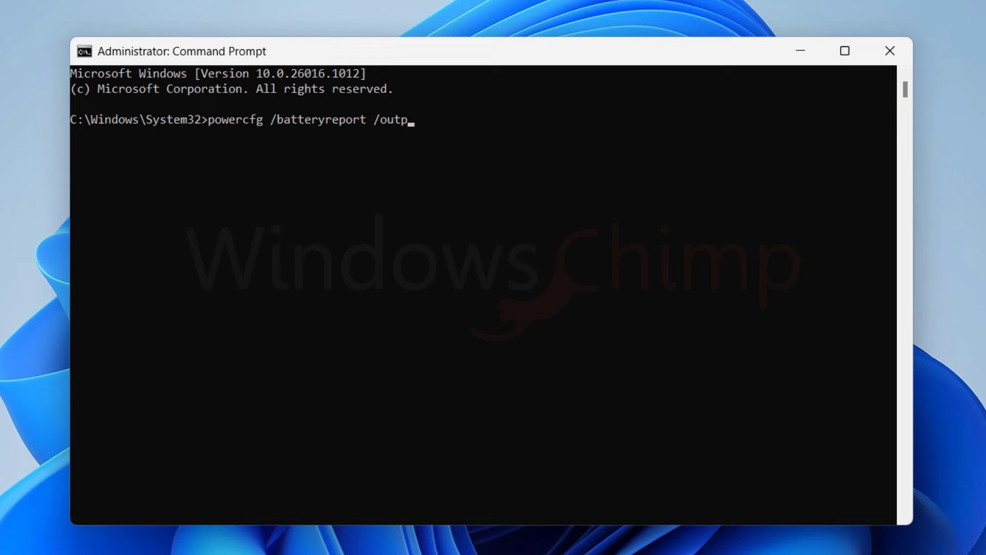
pyautogui.write('ut "C:\\users\\batteryreport.htm')
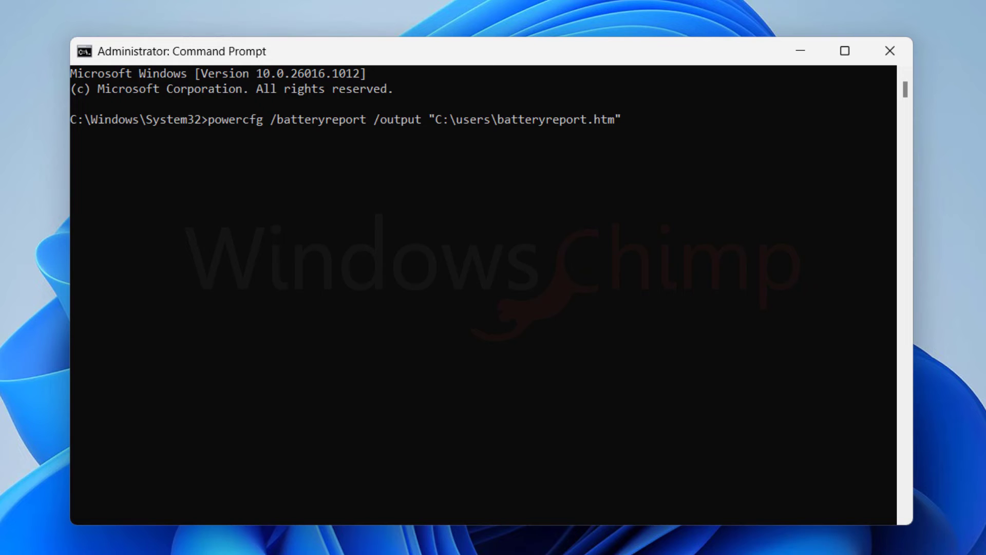
# Generate the battery report, then open C:\Users\batteryreport.htm and scroll through it.
pyautogui.press('Return')
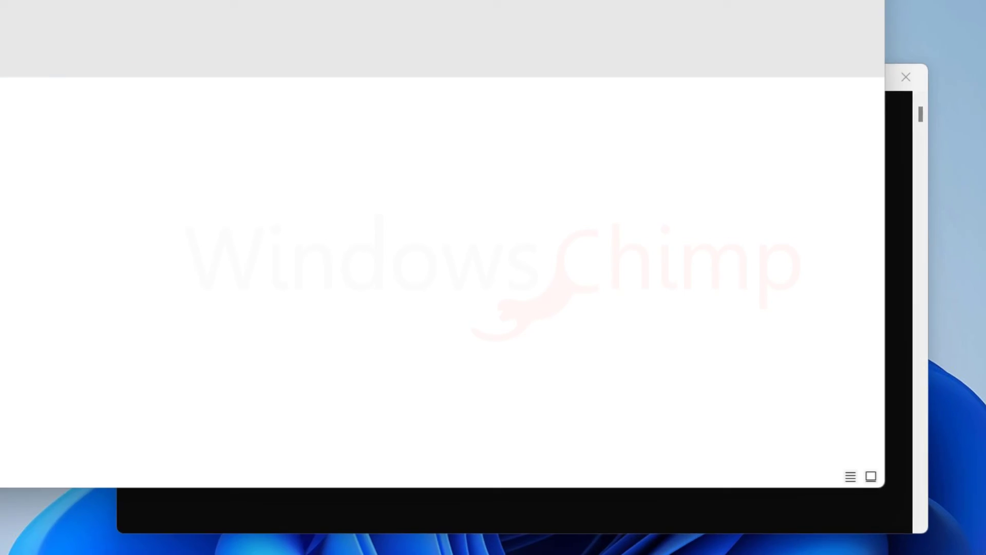
pyautogui.click(50, 418)
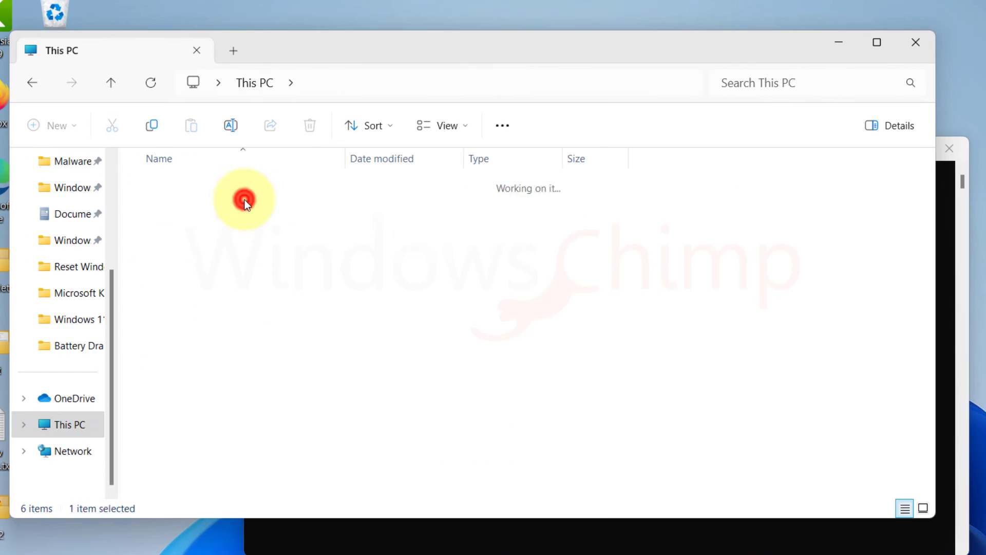
pyautogui.doubleClick(226, 332)
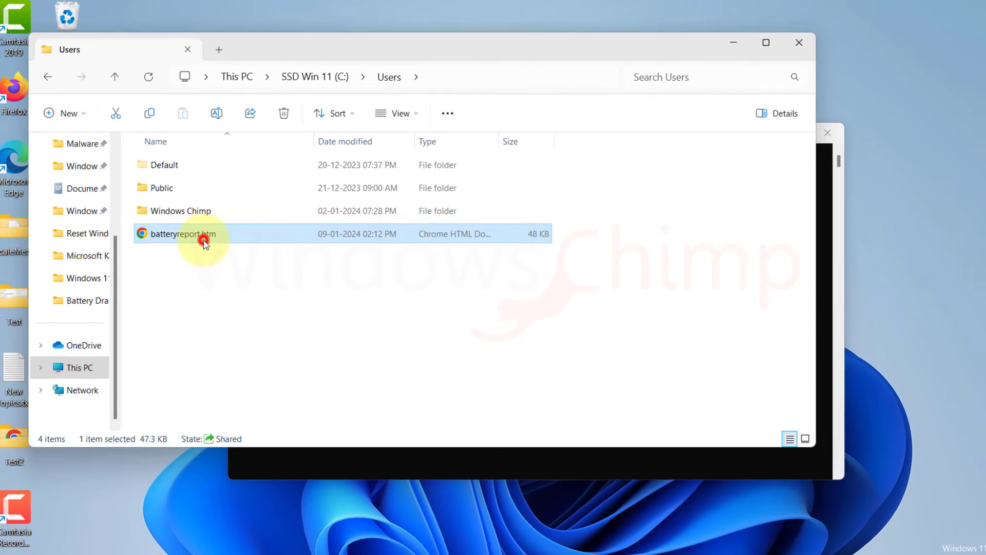
pyautogui.doubleClick(198, 238)
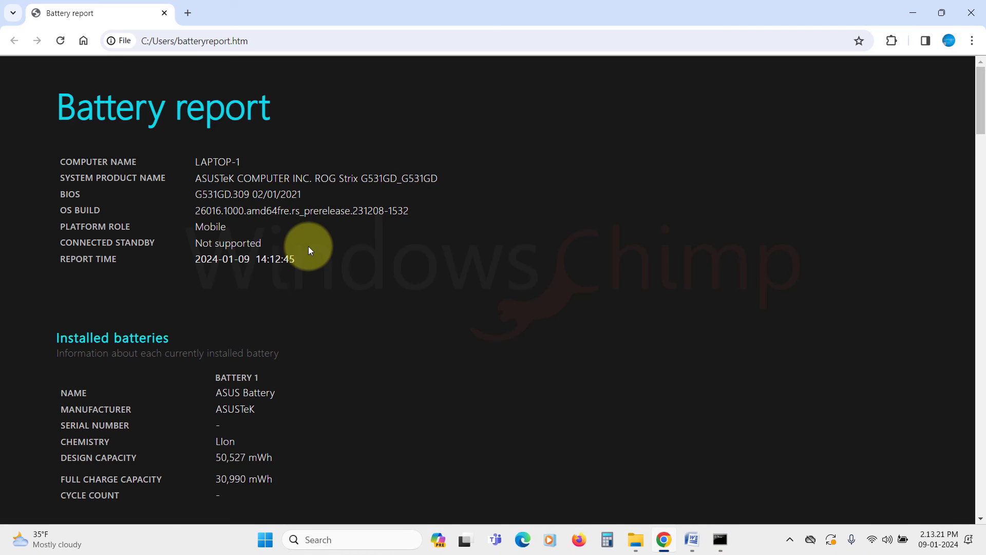
pyautogui.scroll(-8, 326, 328)
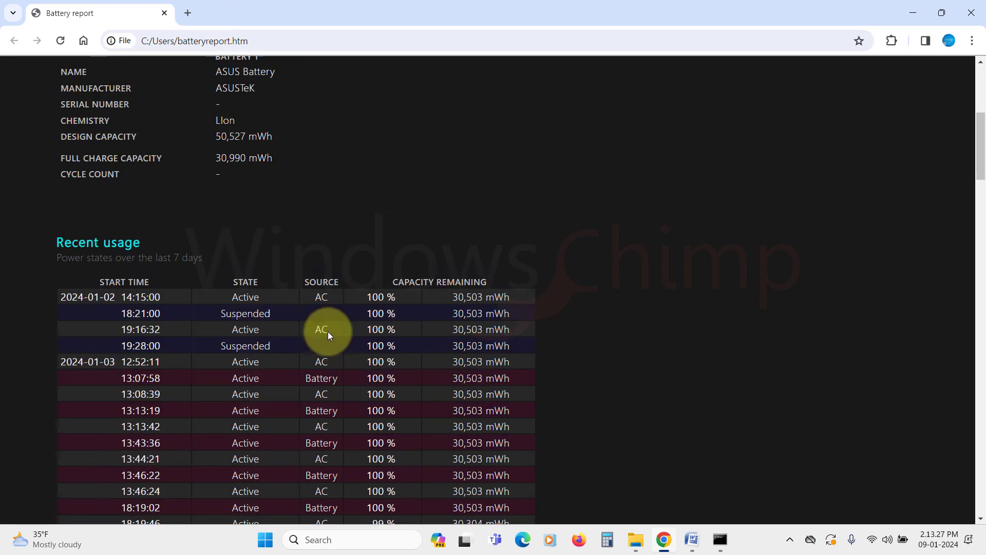
pyautogui.scroll(-20, 357, 382)
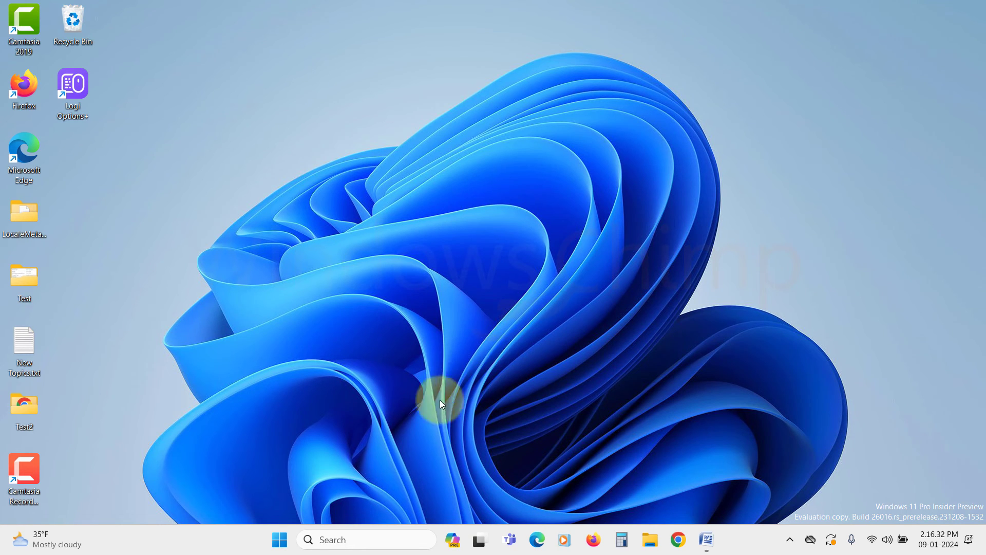
# Launch Settings and open the Update history page under Windows Update.
pyautogui.click(280, 539)
pyautogui.click(458, 164)
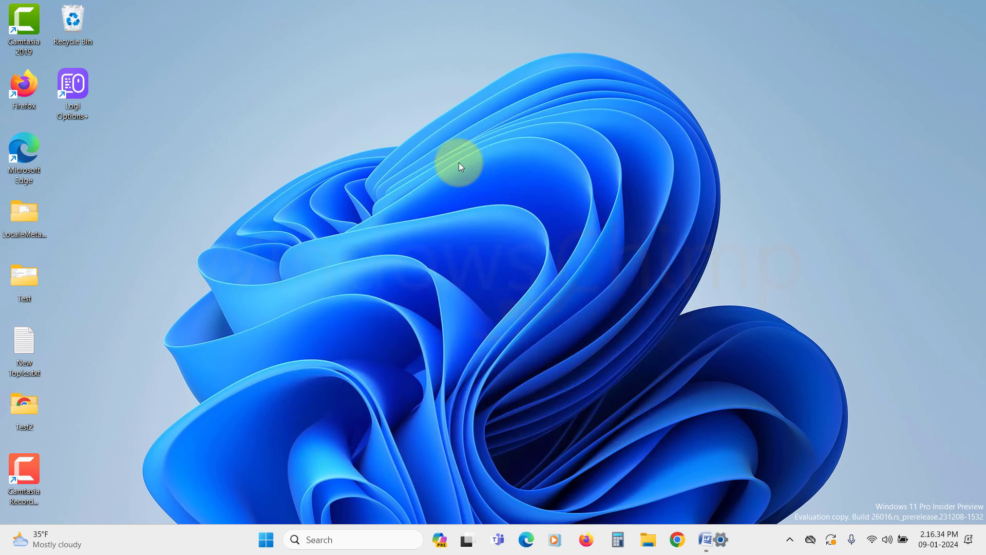
pyautogui.click(76, 420)
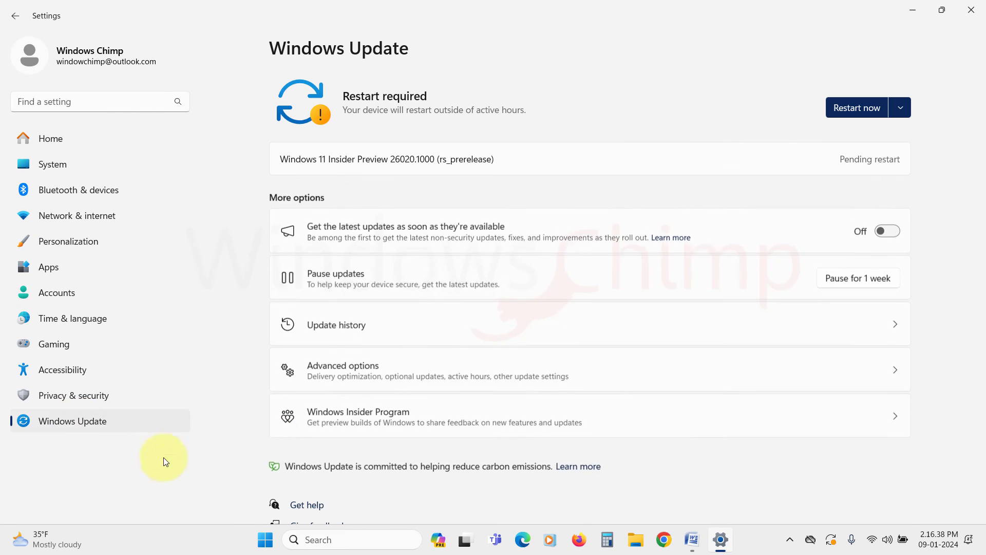
pyautogui.click(370, 334)
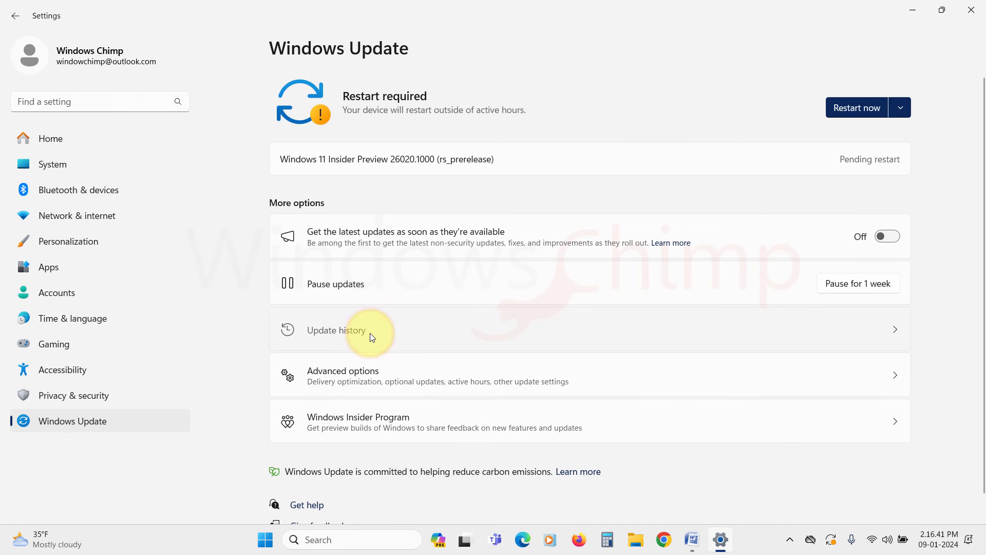
# On the Uninstall updates list, start removing update KB5032763.
pyautogui.click(720, 84)
pyautogui.click(469, 148)
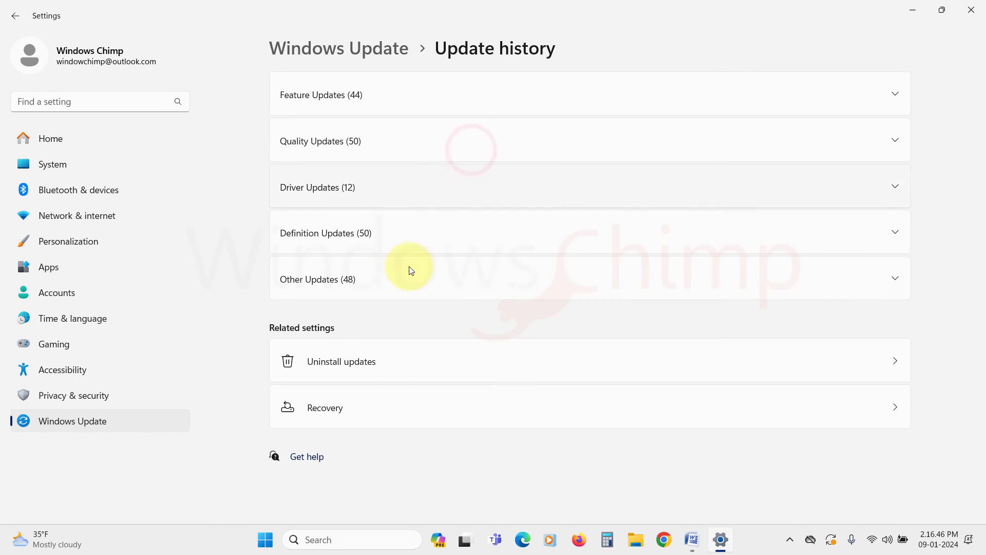
pyautogui.click(365, 358)
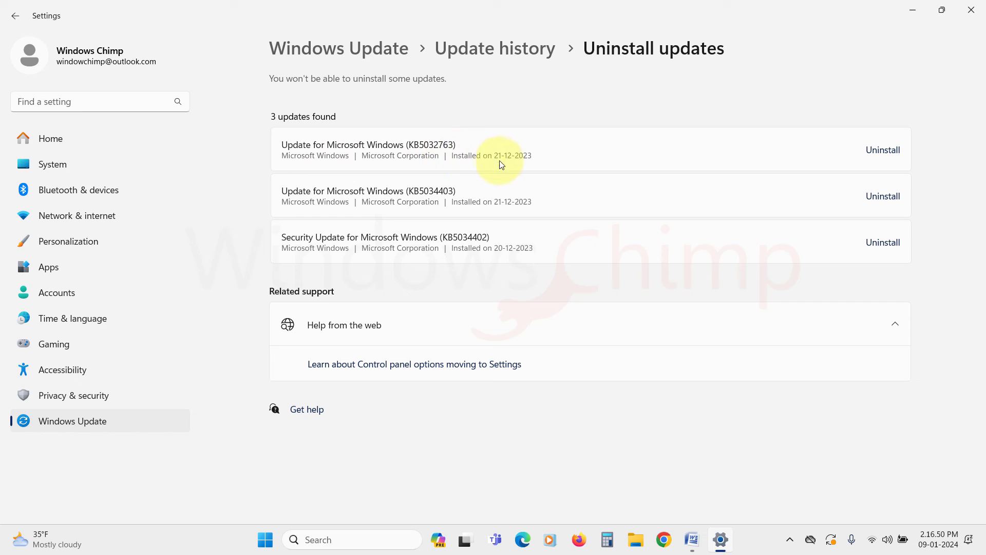
pyautogui.click(887, 151)
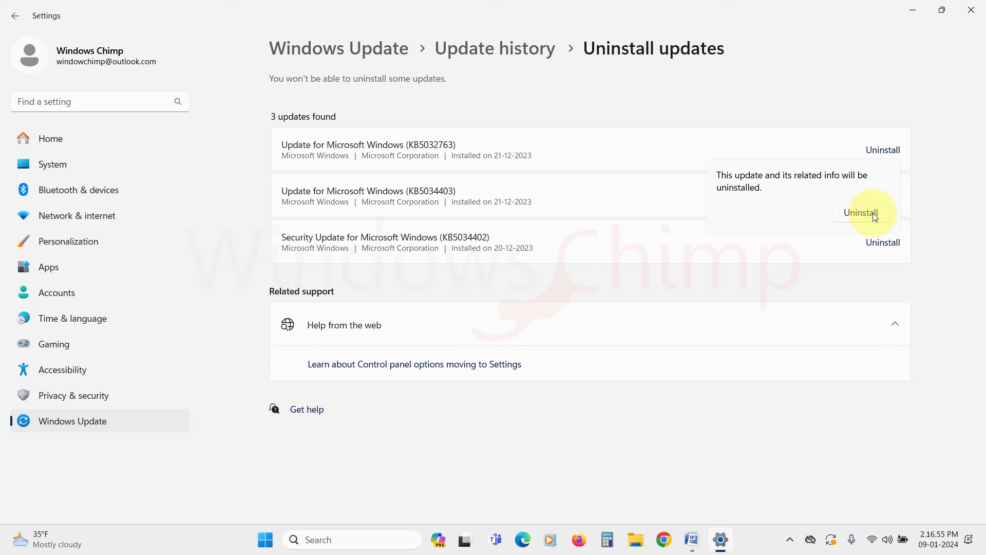